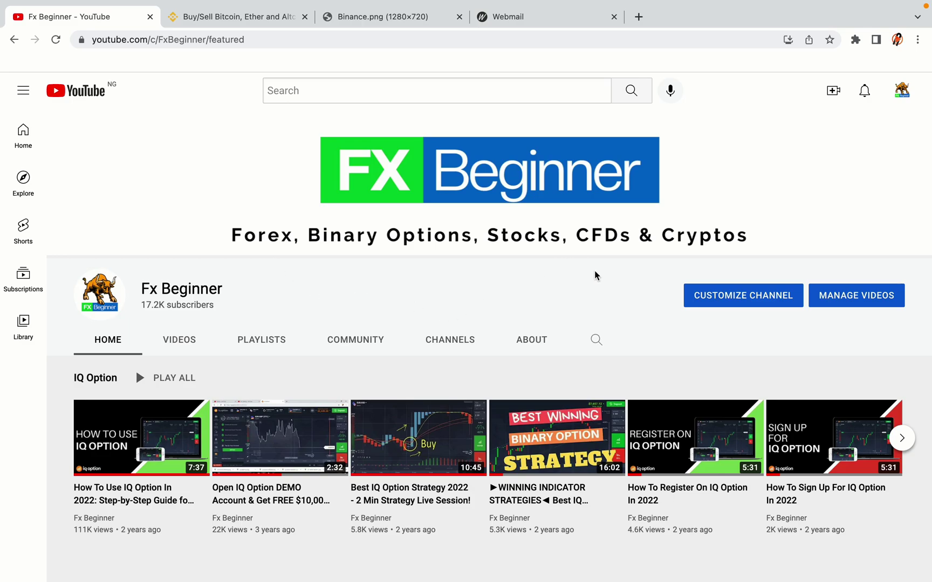
Step: Switch from the Fx Beginner YouTube channel to the open binance.com tab
click(233, 17)
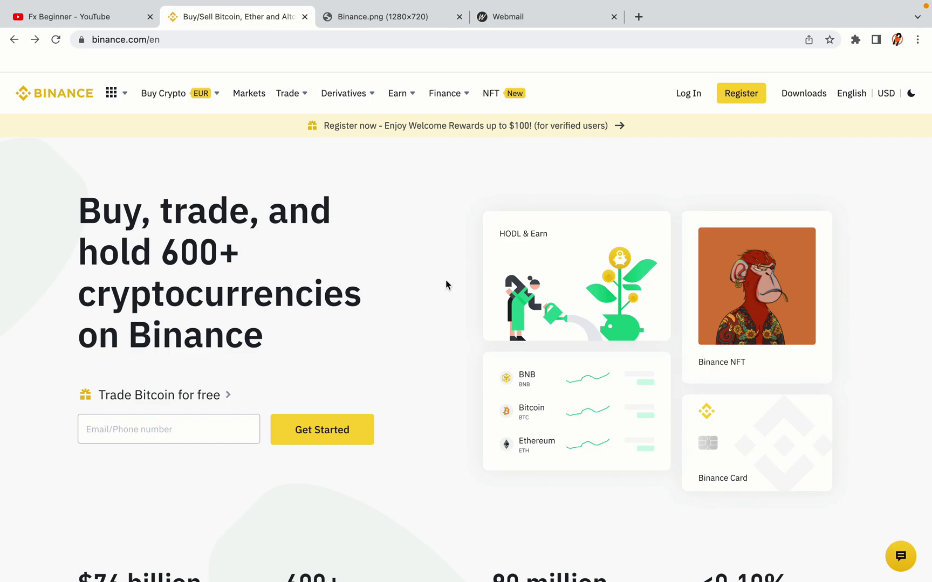
scroll(452, 321, down, 5)
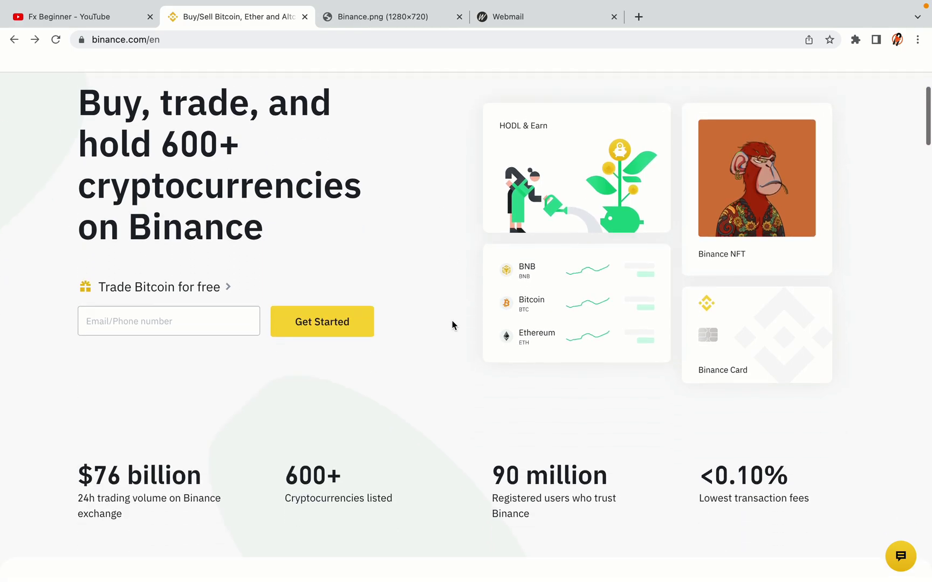
scroll(453, 320, down, 1)
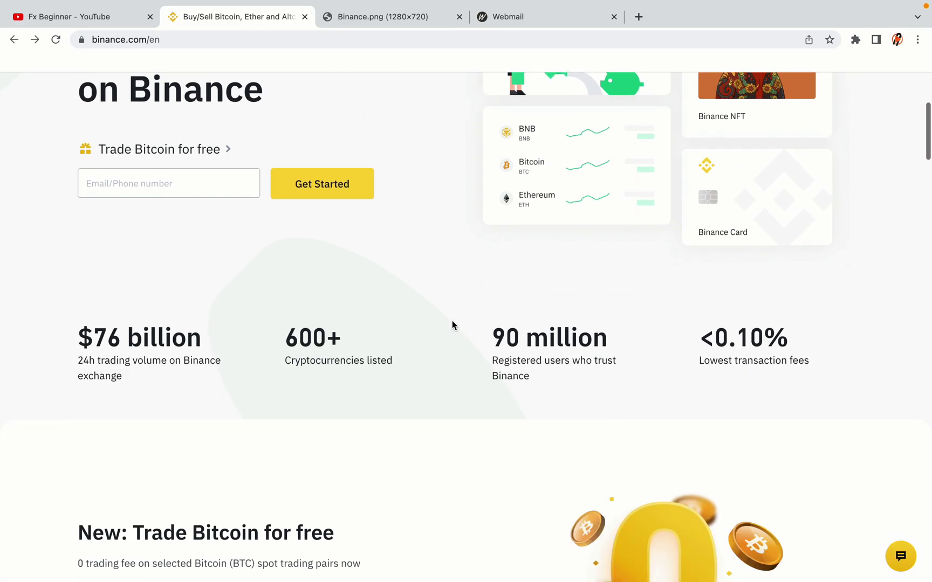
scroll(453, 320, down, 5)
scroll(452, 320, down, 2)
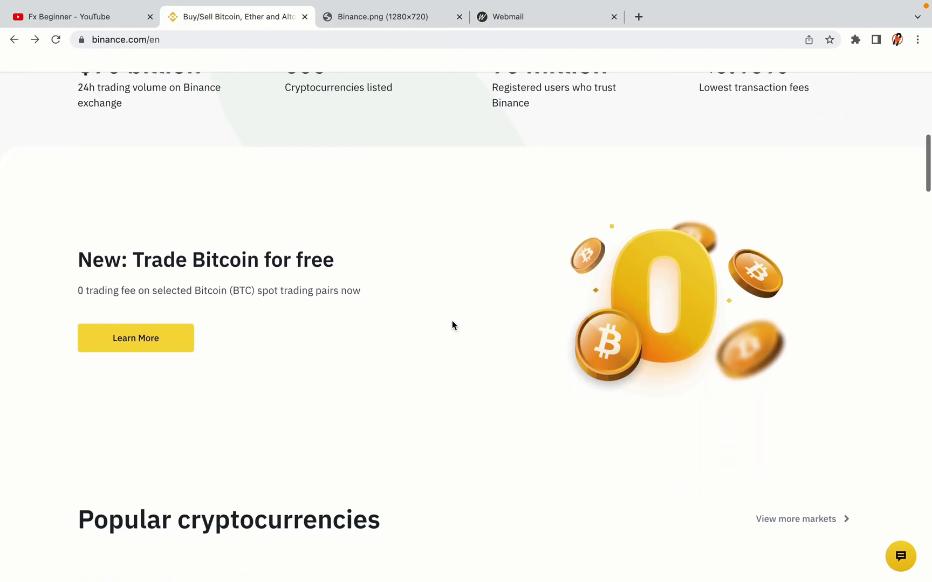
scroll(452, 326, up, 3)
scroll(452, 325, up, 1)
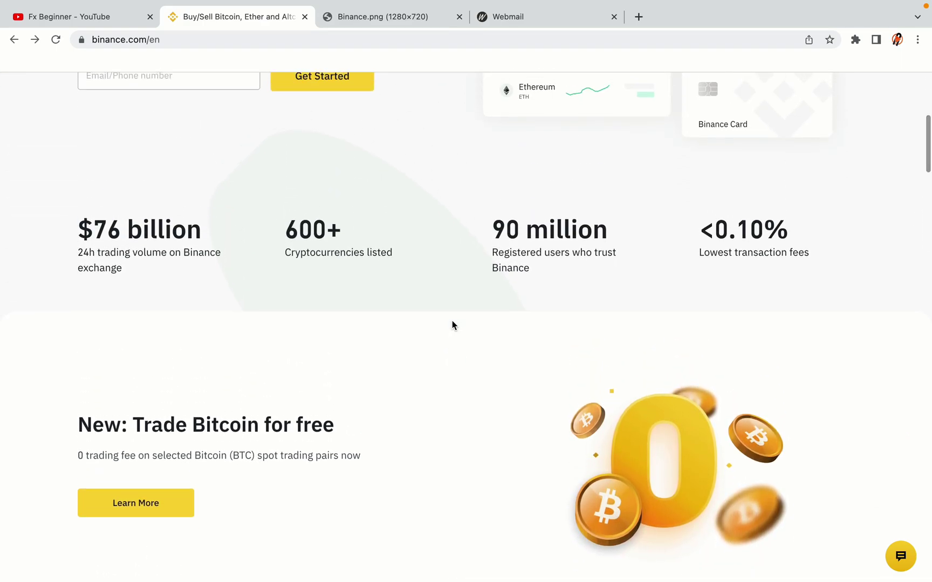
scroll(452, 325, down, 6)
scroll(452, 325, down, 2)
scroll(452, 325, down, 1)
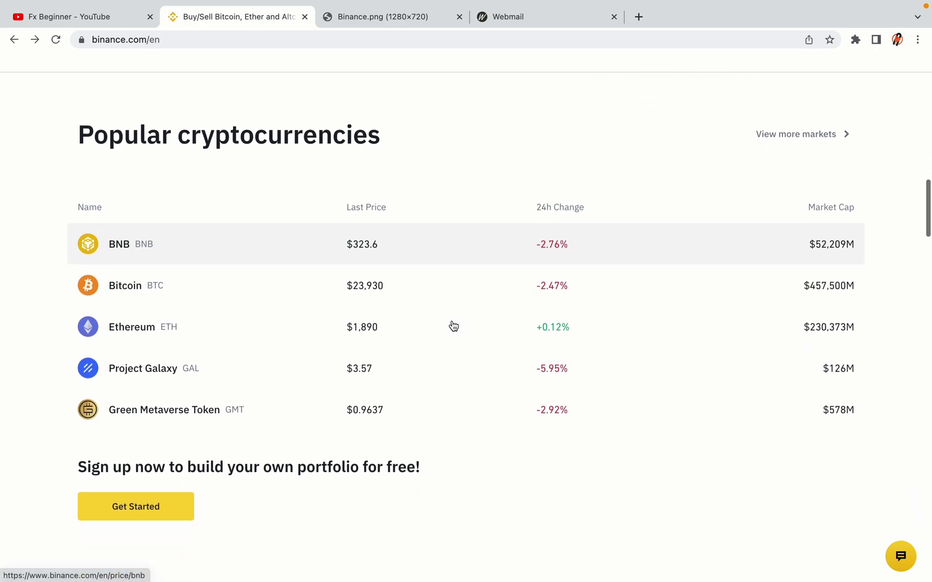
scroll(452, 326, down, 3)
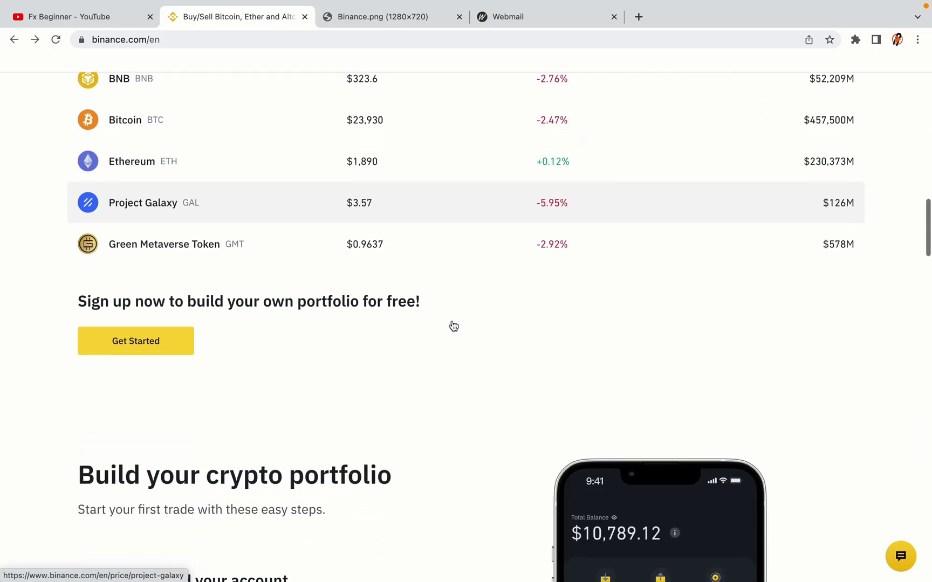
scroll(453, 325, down, 3)
scroll(452, 325, down, 3)
scroll(452, 326, down, 1)
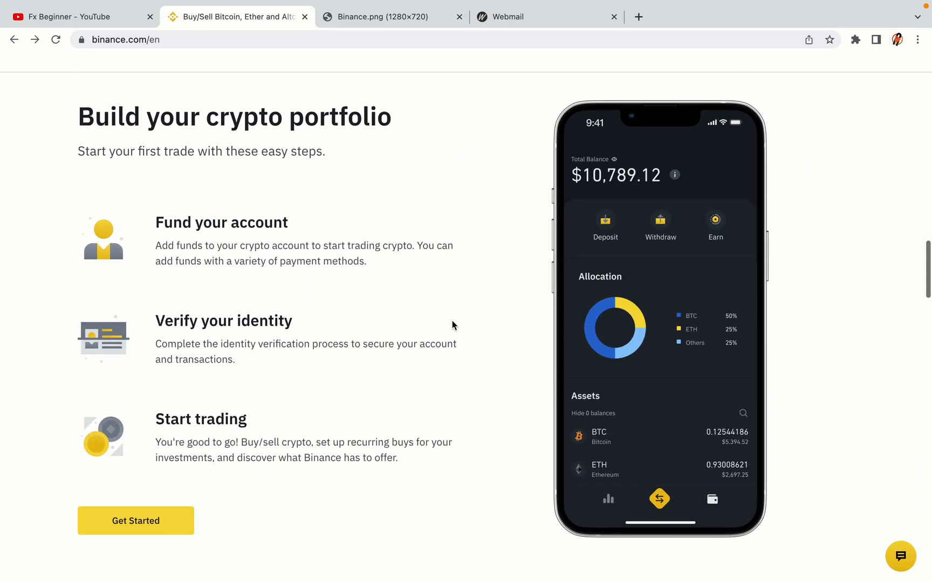
scroll(452, 326, down, 5)
scroll(453, 325, down, 3)
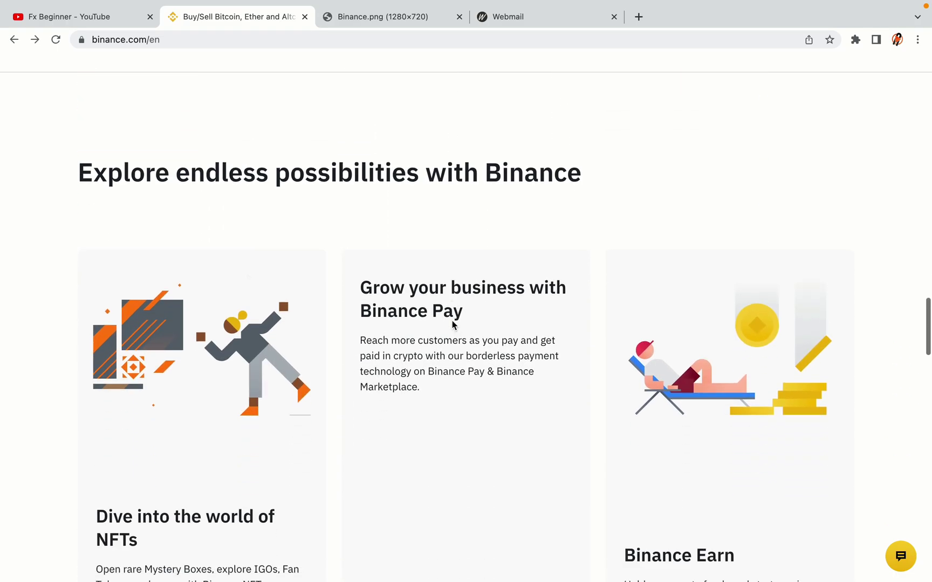
scroll(452, 325, down, 1)
scroll(453, 326, down, 5)
scroll(451, 326, down, 2)
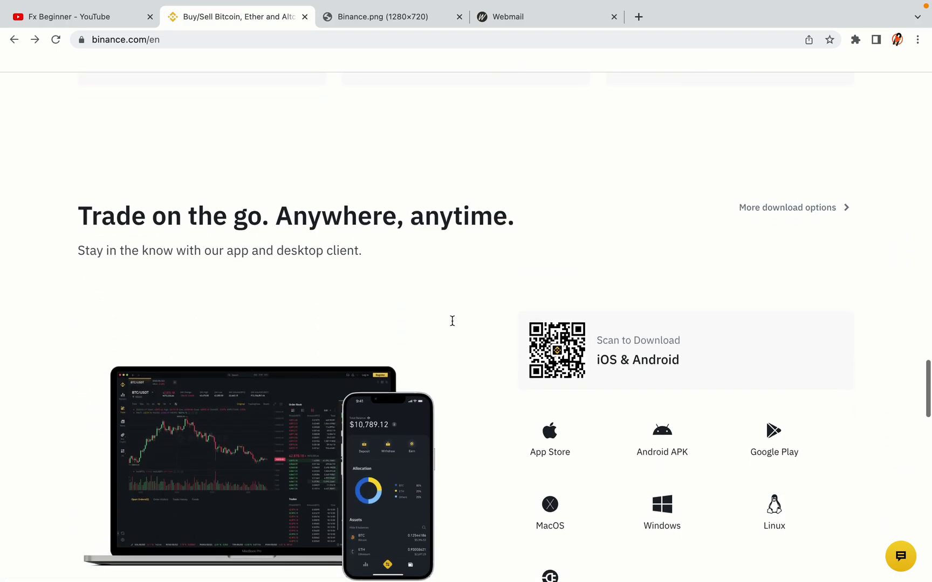
scroll(452, 320, down, 2)
scroll(452, 321, down, 5)
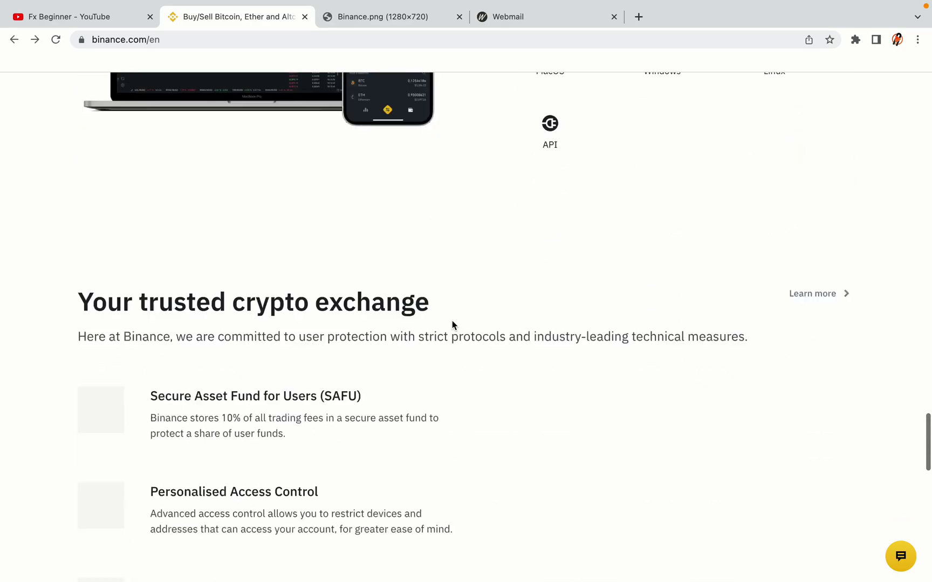
scroll(452, 325, down, 5)
scroll(452, 325, down, 1)
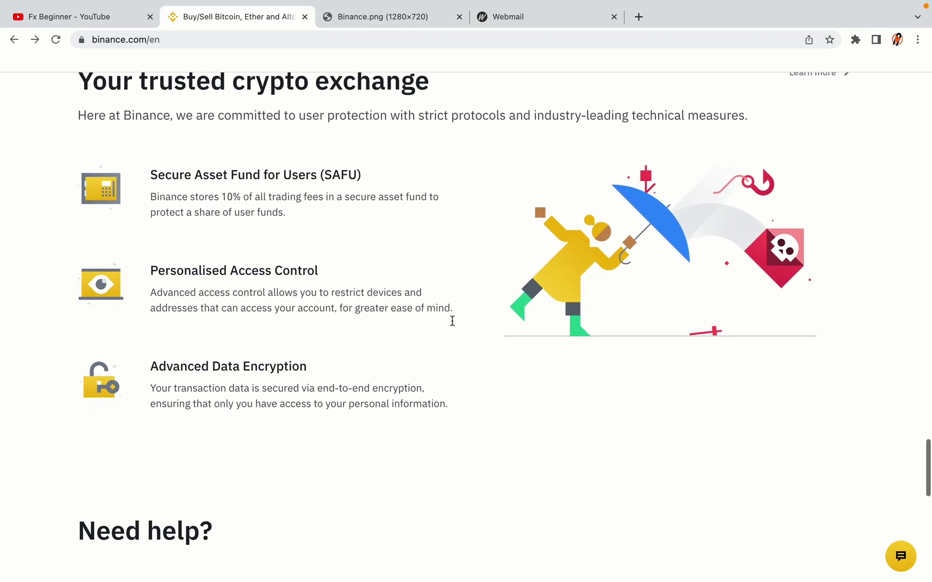
scroll(452, 320, down, 5)
scroll(451, 322, down, 1)
scroll(452, 321, down, 1)
scroll(452, 321, up, 12)
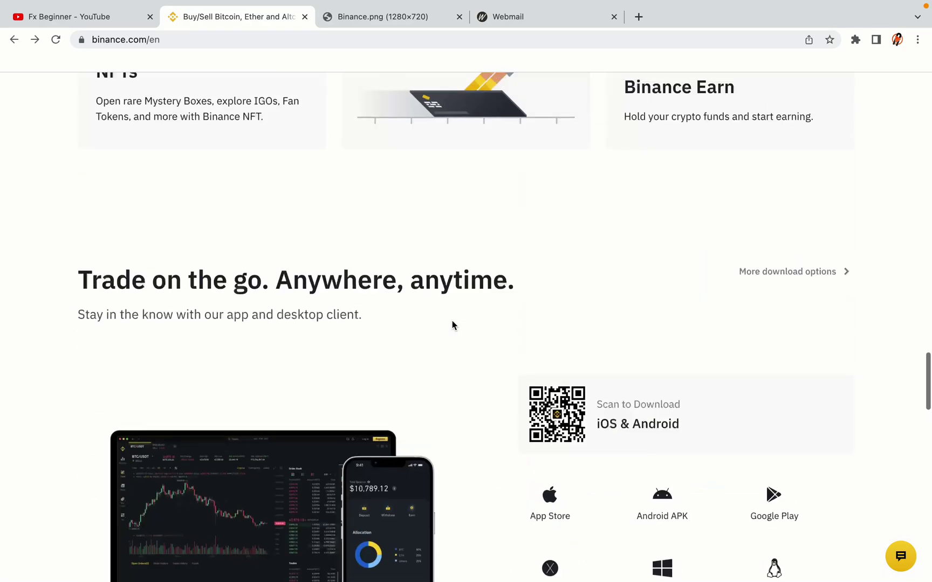
scroll(451, 326, up, 10)
scroll(452, 325, up, 5)
scroll(452, 325, up, 5)
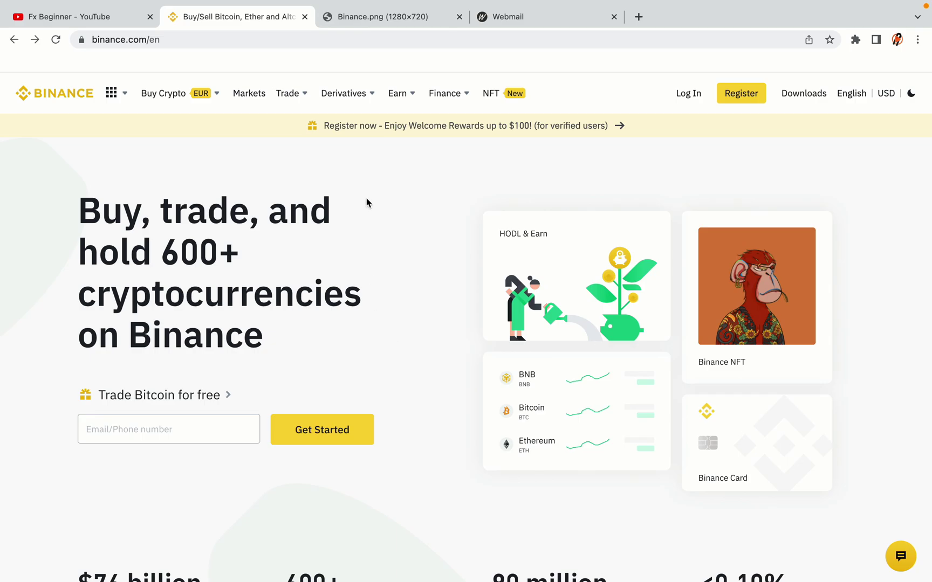
click(389, 16)
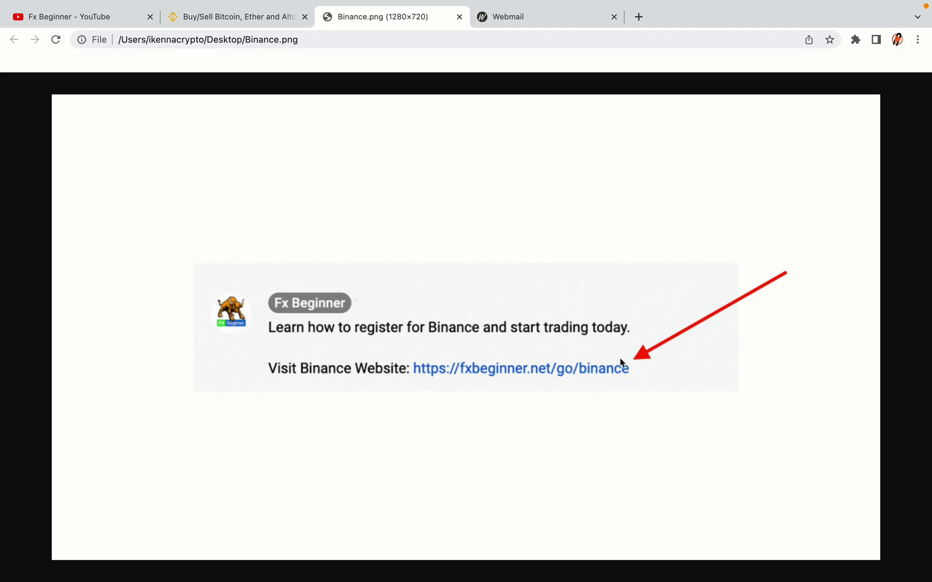
key(ctrl+shift+Tab)
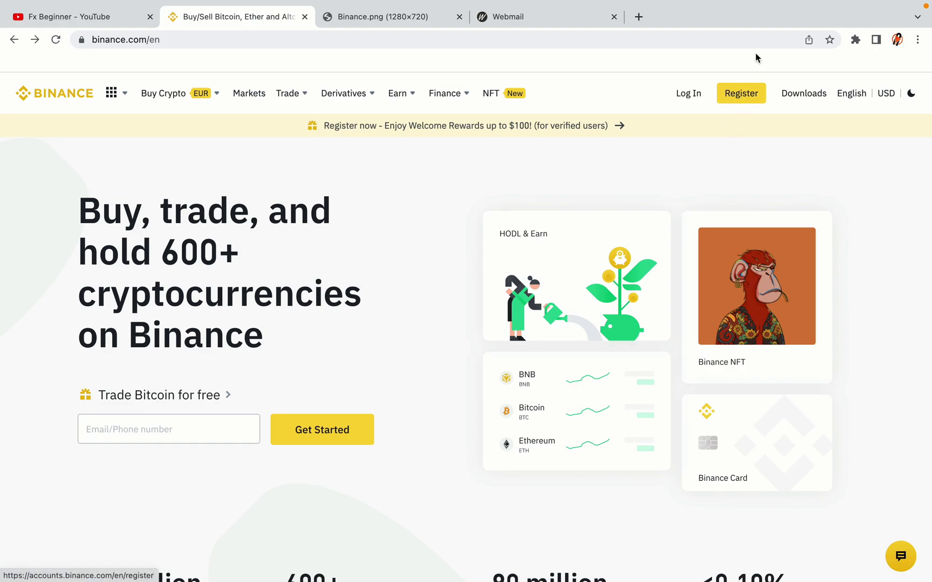
Step: Start Binance registration from the Register button in the top bar
click(751, 100)
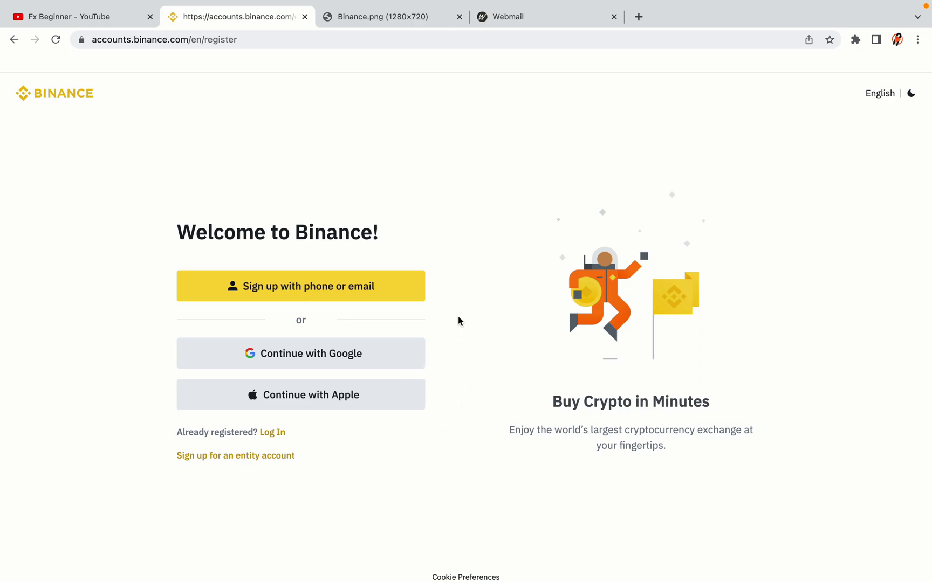
Step: Submit the personal email sign-up form with email, password and accepted Terms of Service
click(385, 295)
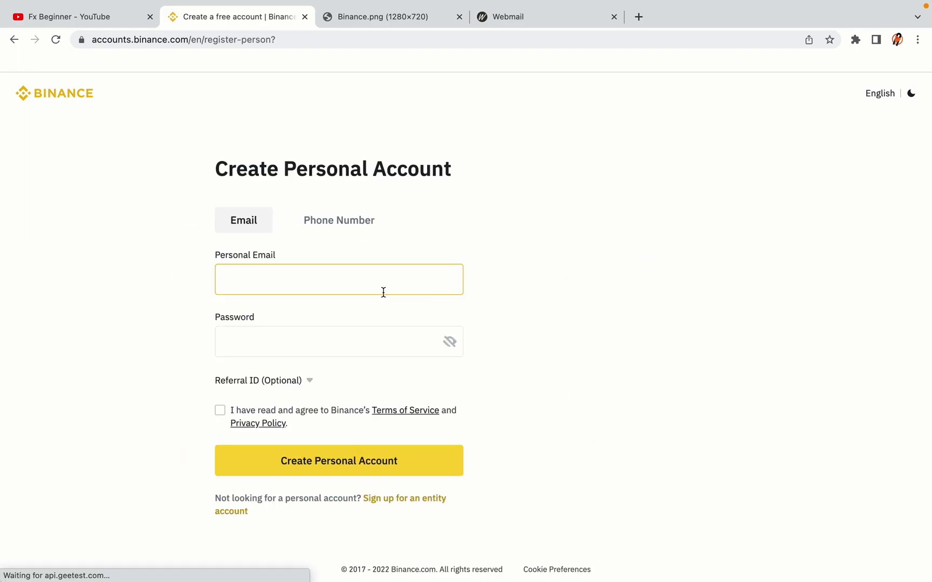
click(571, 329)
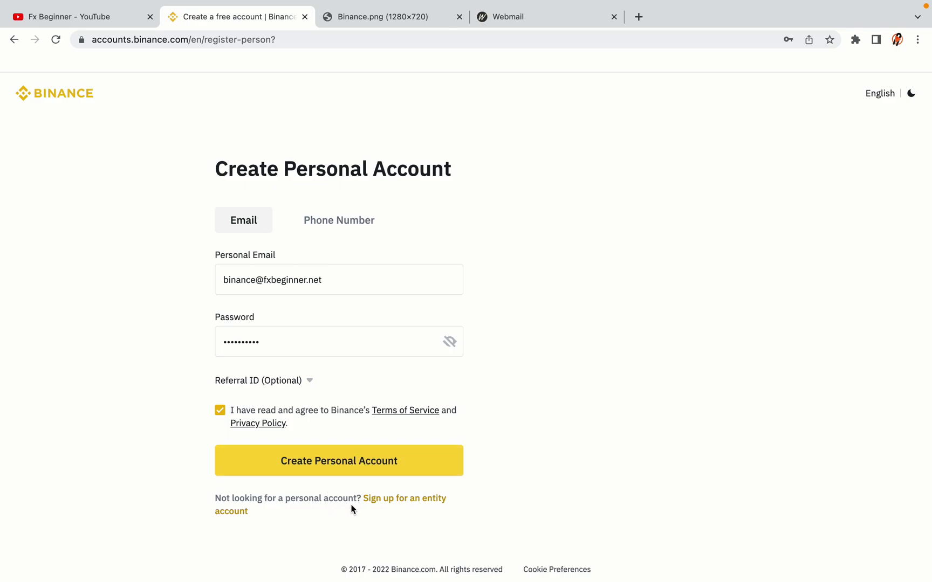
click(356, 465)
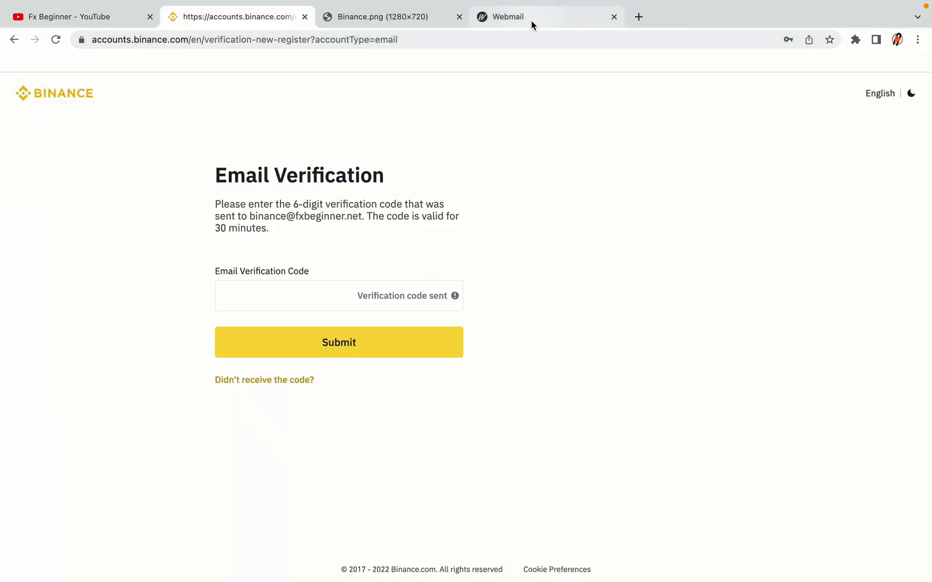
Step: Open the Binance 'Confirm Your Registration' email in the Webmail inbox
drag(531, 16, 393, 16)
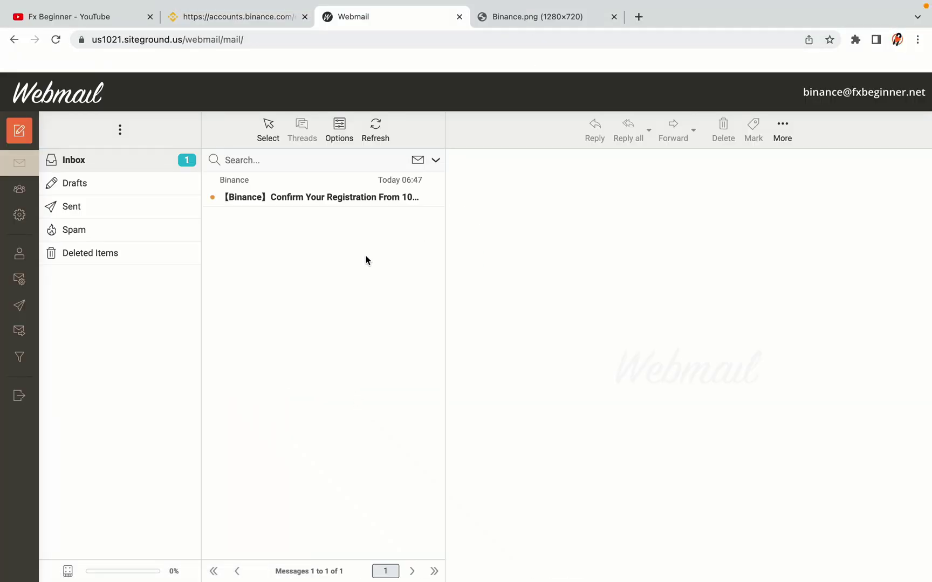
mouse_move(321, 188)
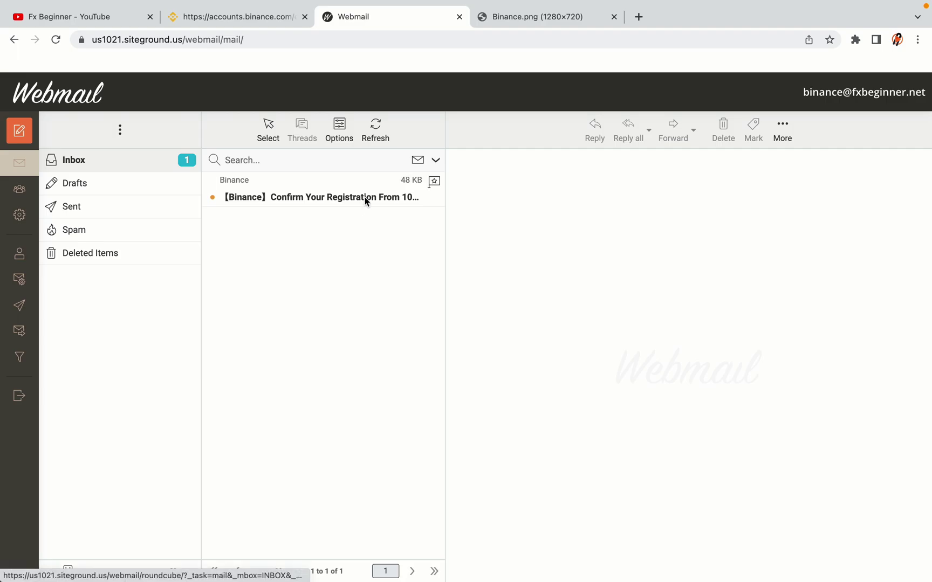
click(321, 196)
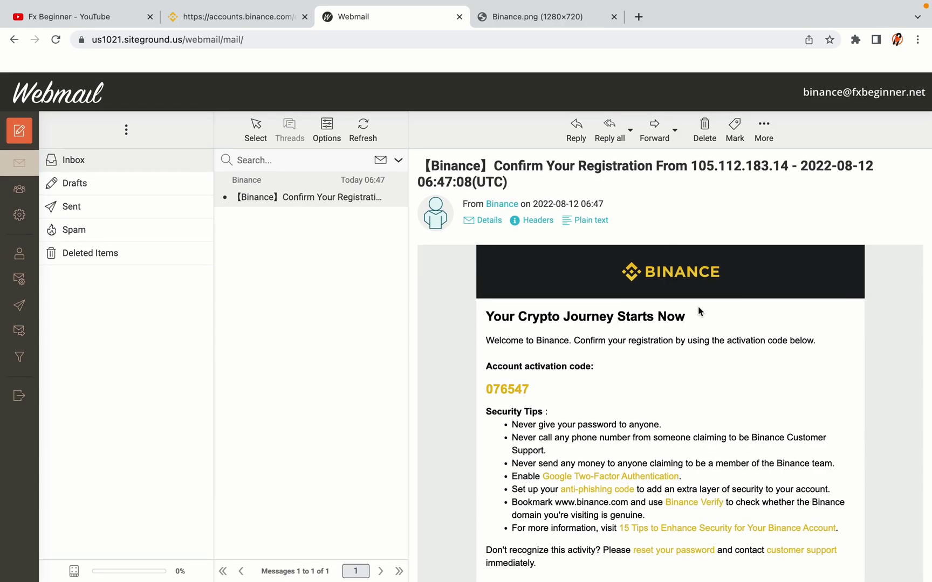
scroll(698, 311, down, 3)
scroll(697, 312, up, 1)
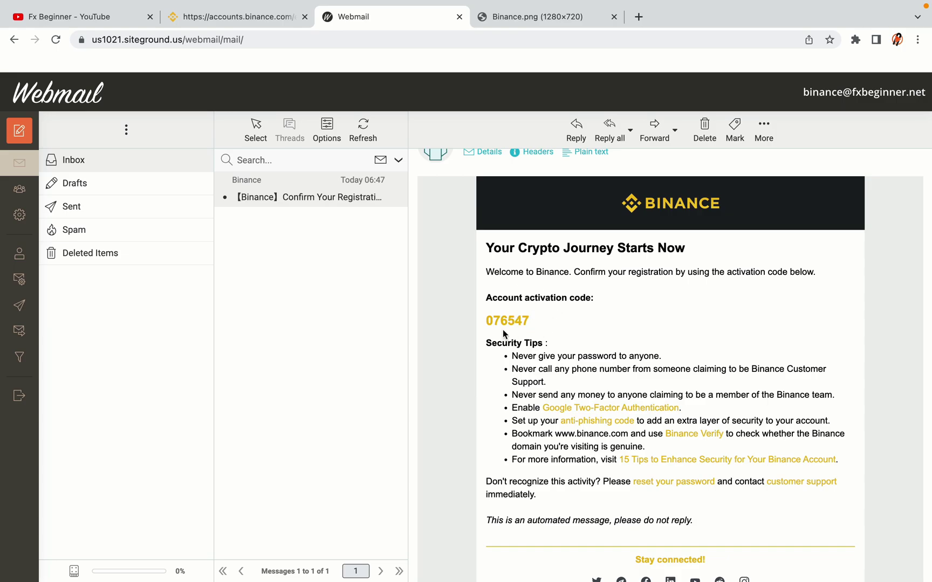
drag(486, 320, 533, 319)
key(ctrl+c)
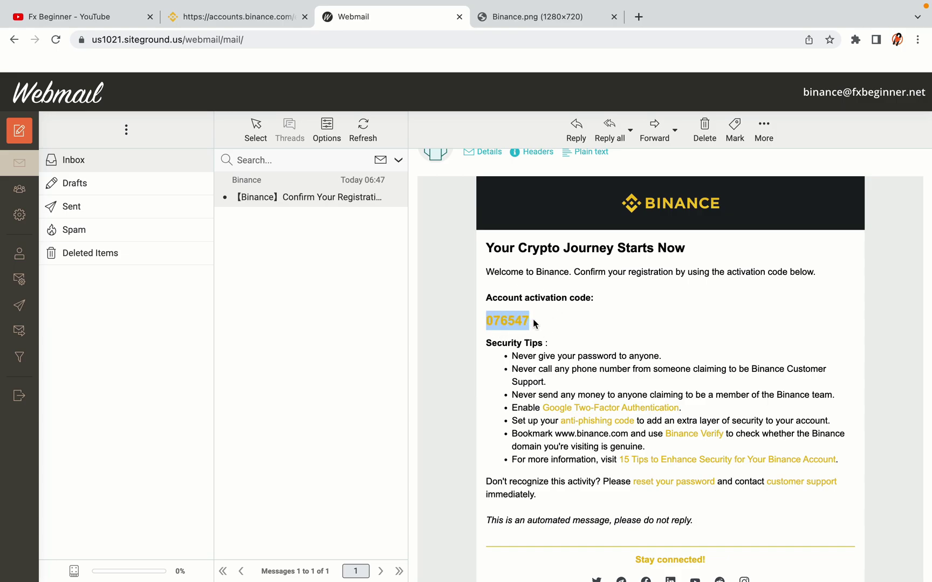
click(488, 320)
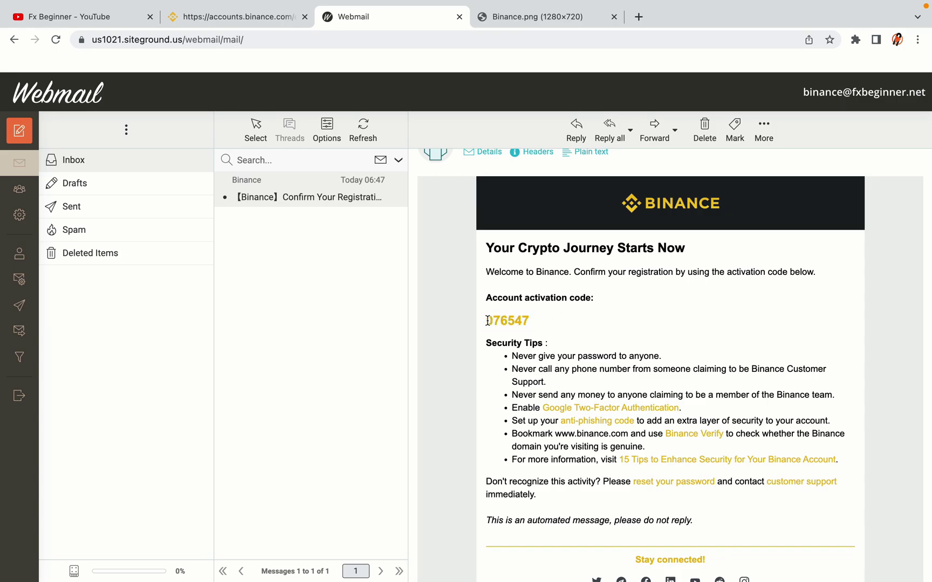
drag(488, 320, 526, 320)
right_click(518, 321)
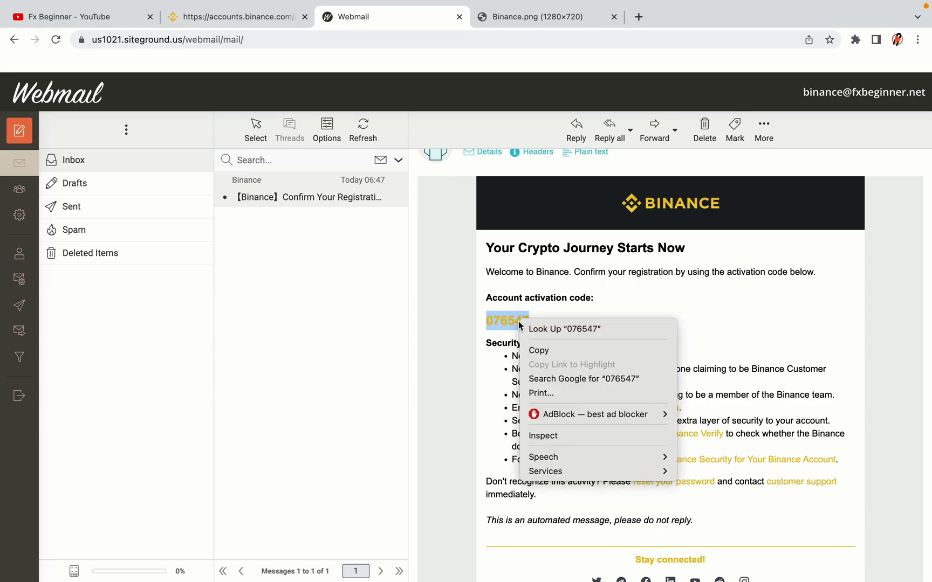
click(532, 345)
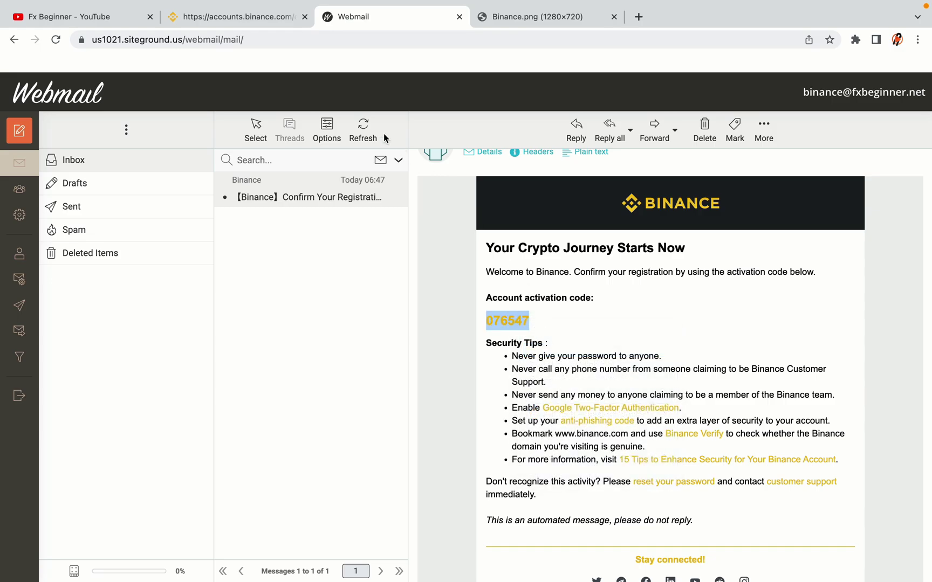
click(243, 16)
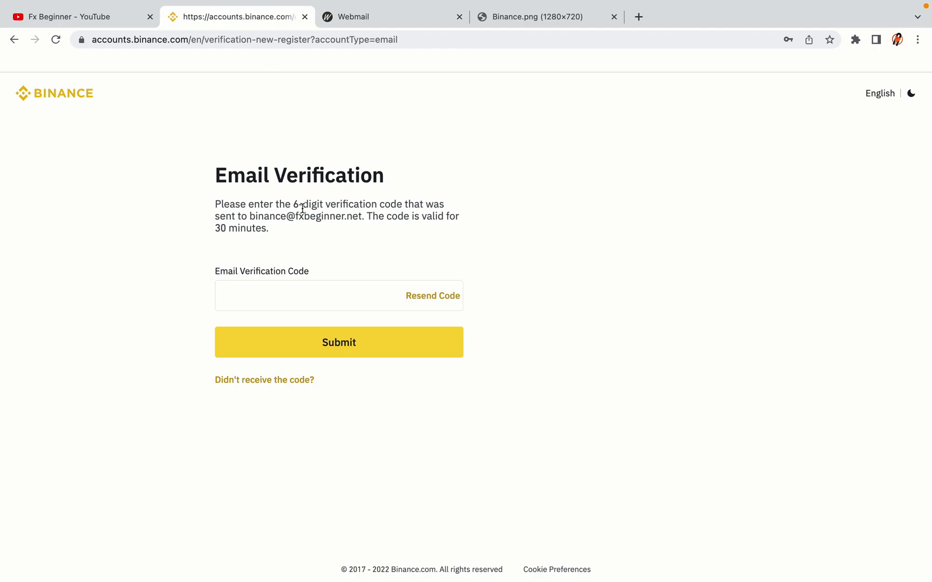
click(292, 291)
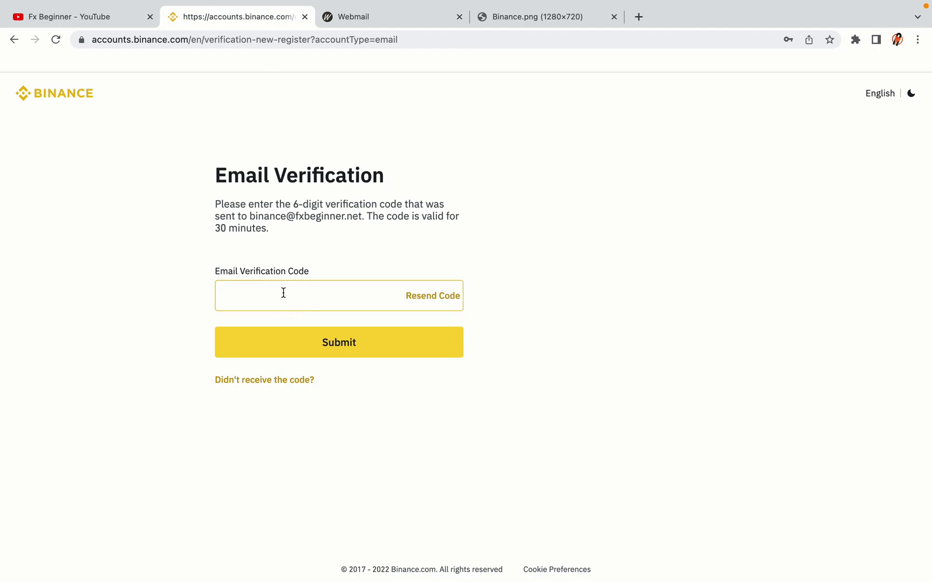
key(ctrl+v)
click(164, 279)
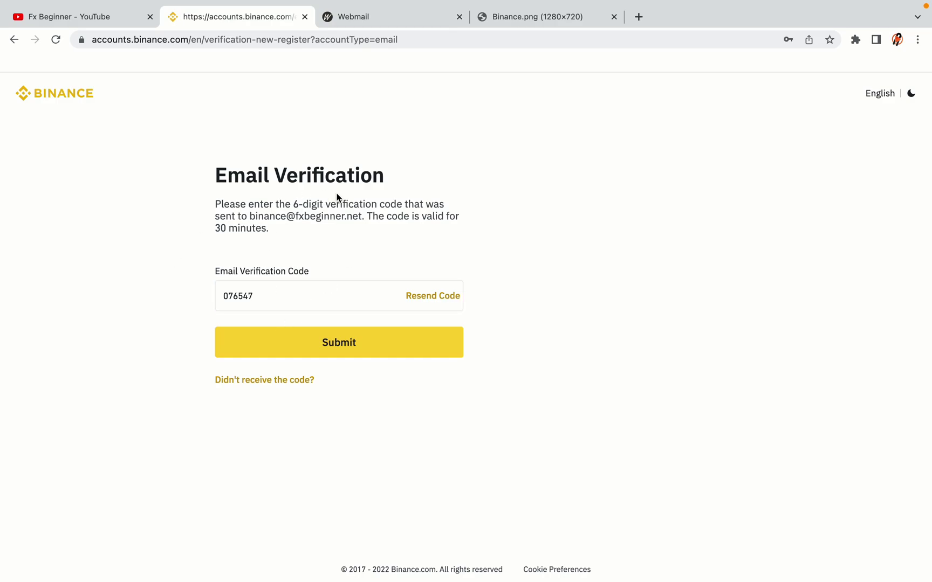
click(430, 354)
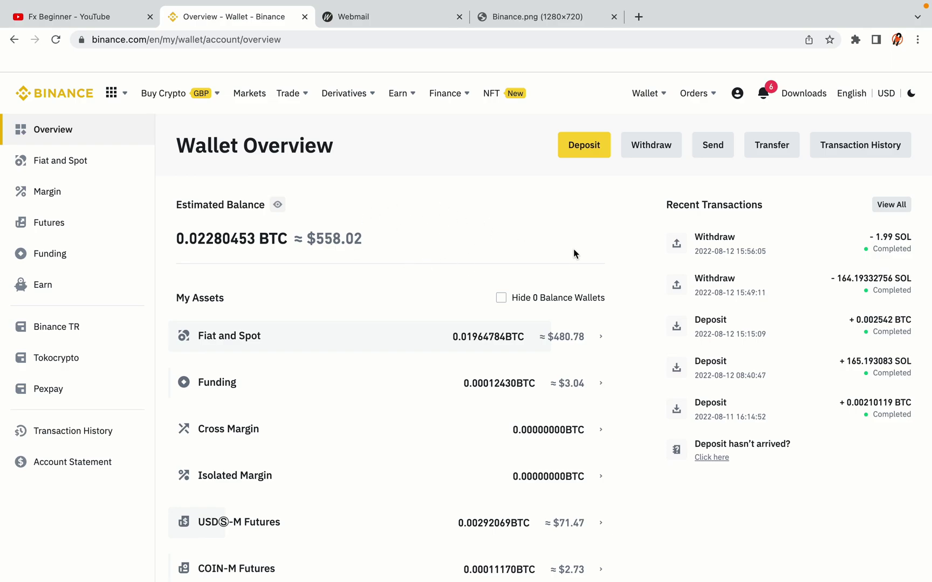
scroll(573, 248, down, 5)
scroll(573, 249, down, 3)
scroll(573, 248, down, 2)
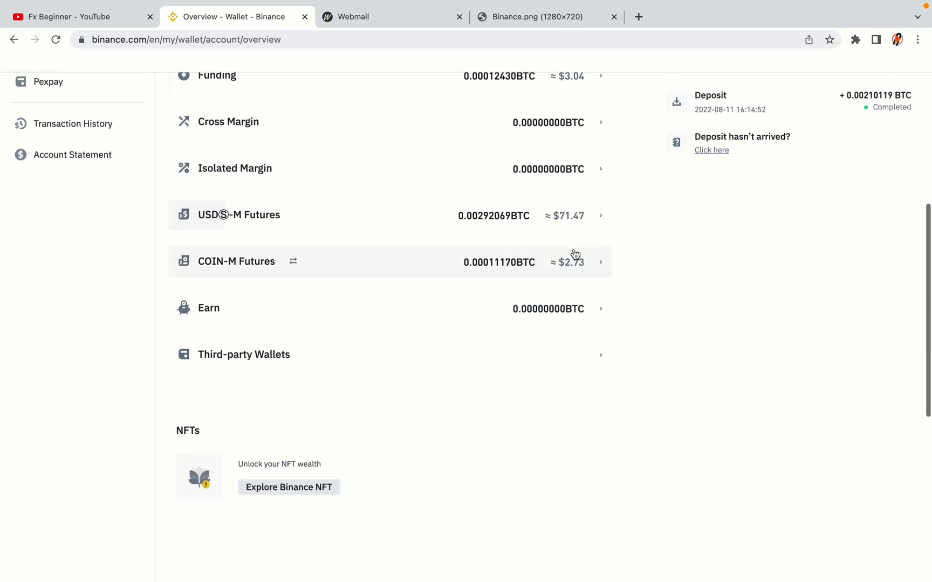
scroll(573, 248, up, 1)
scroll(573, 248, up, 6)
scroll(573, 249, up, 1)
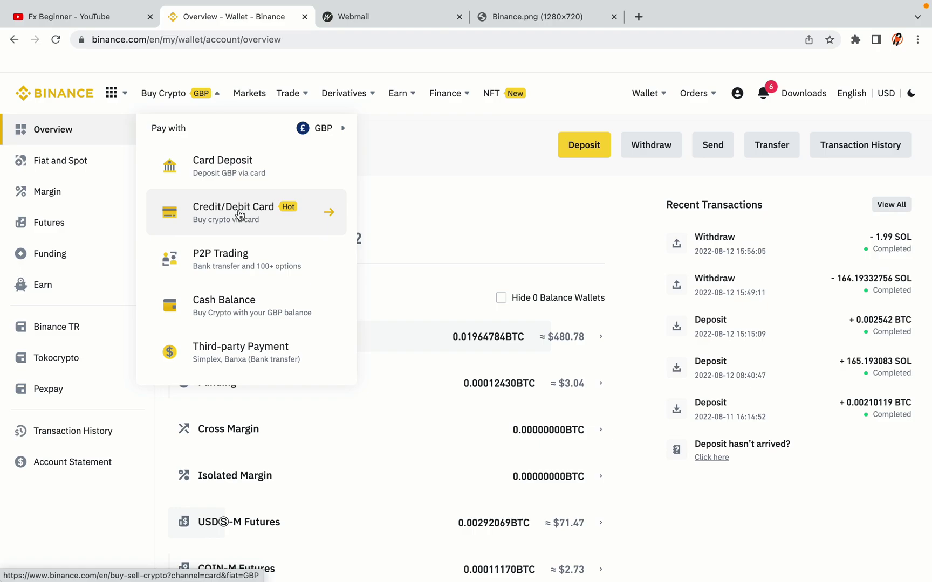
mouse_move(292, 94)
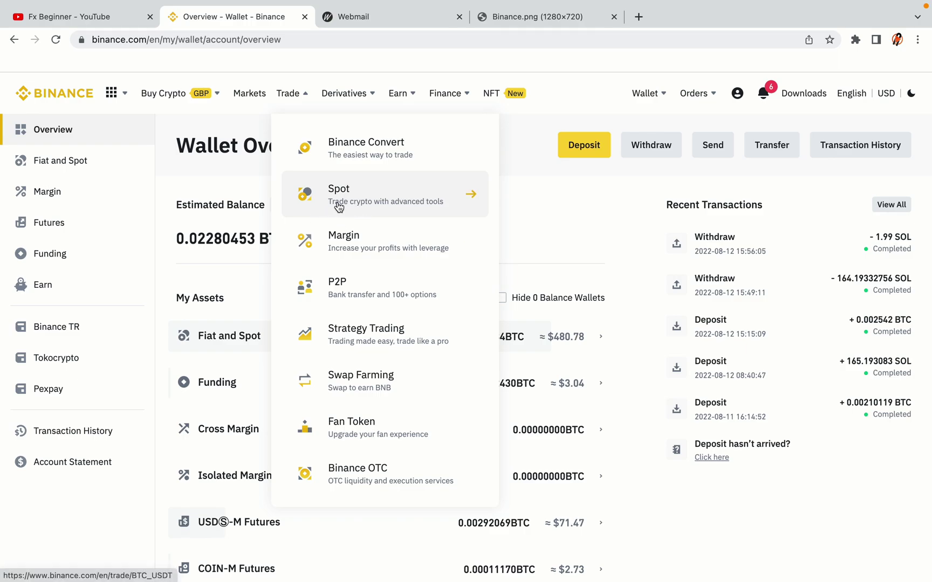
Step: Leave the Wallet Overview via the Binance logo at the top left
click(61, 93)
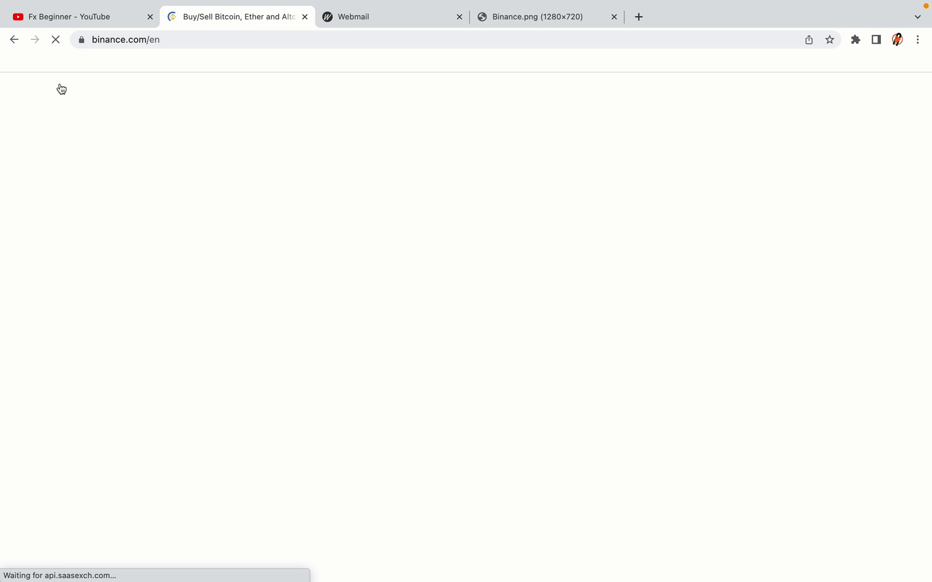